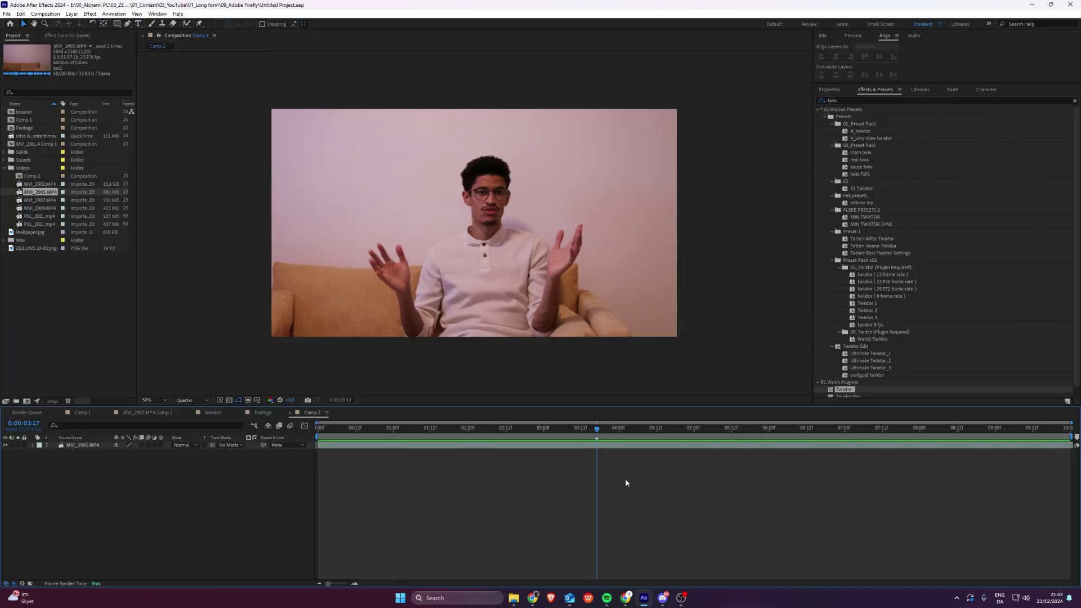
Save a snapshot of the current Comp 2 frame as a JPG image
{"action": "key", "text": "ctrl+space"}
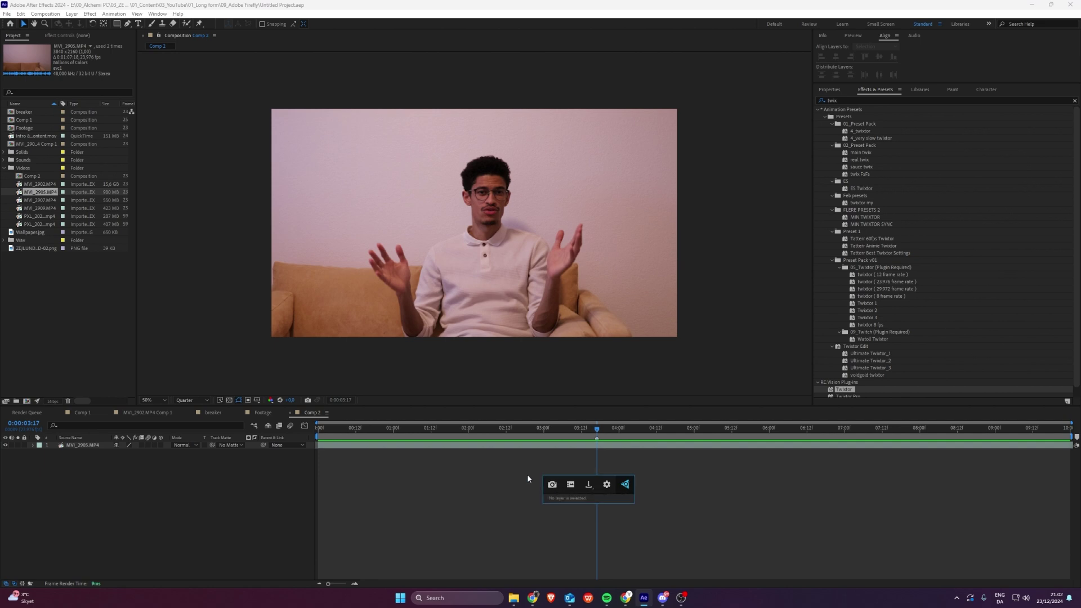
{"action": "left_click", "coordinate": [571, 485]}
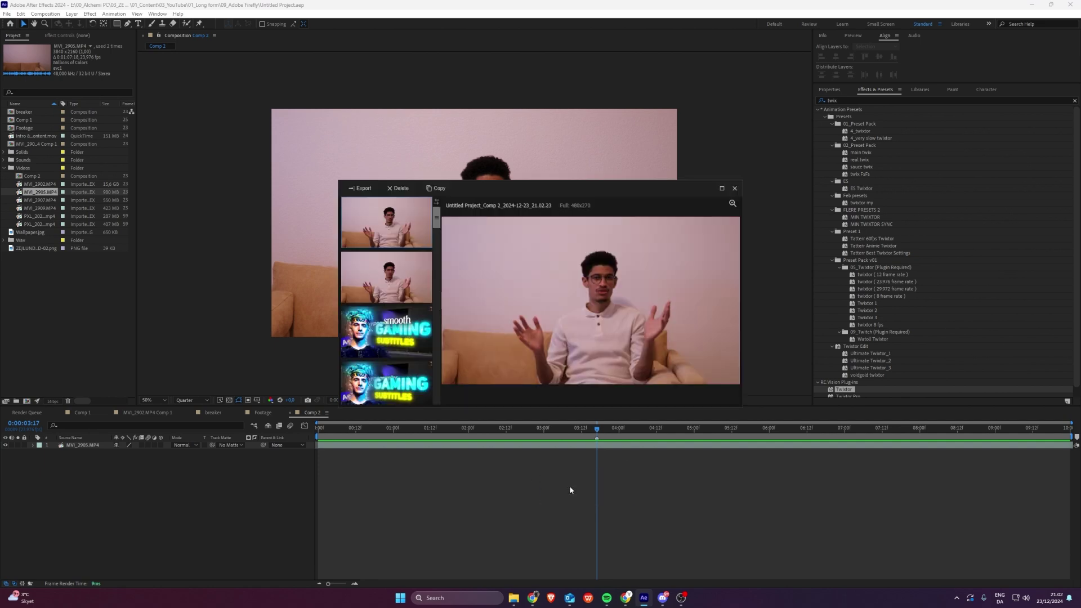
{"action": "right_click", "coordinate": [394, 234]}
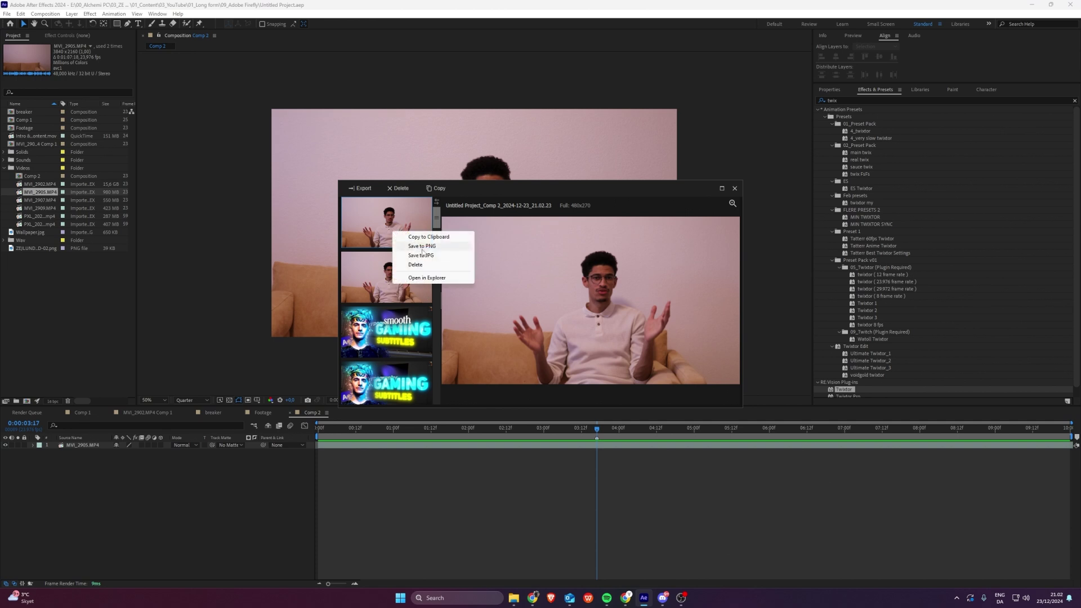
{"action": "left_click", "coordinate": [423, 255]}
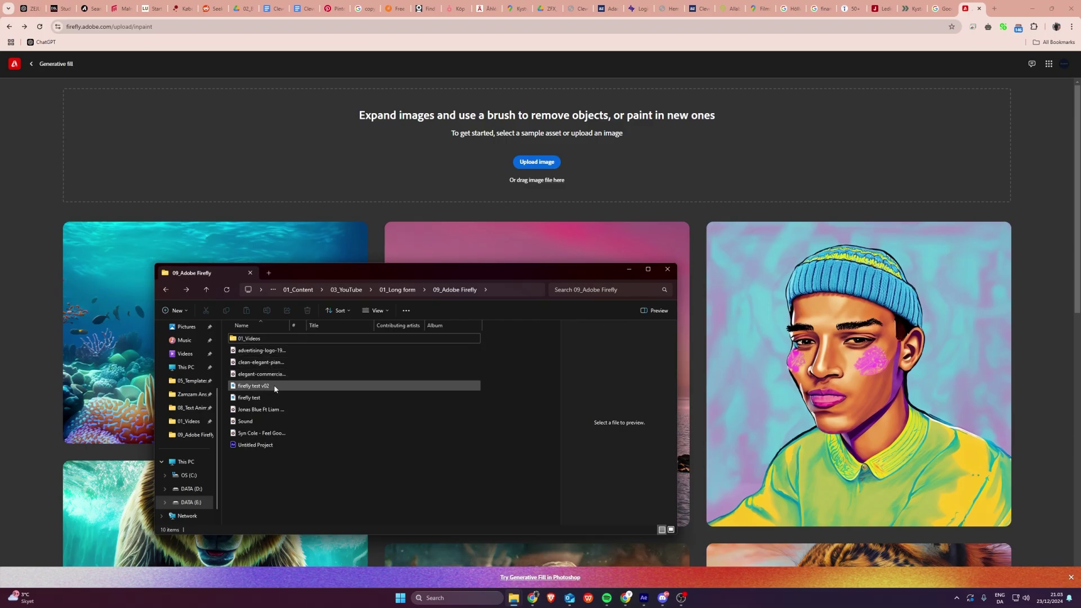
Upload the 'firefly test v02' still into Firefly's Generative Fill editor
{"action": "left_click", "coordinate": [276, 388]}
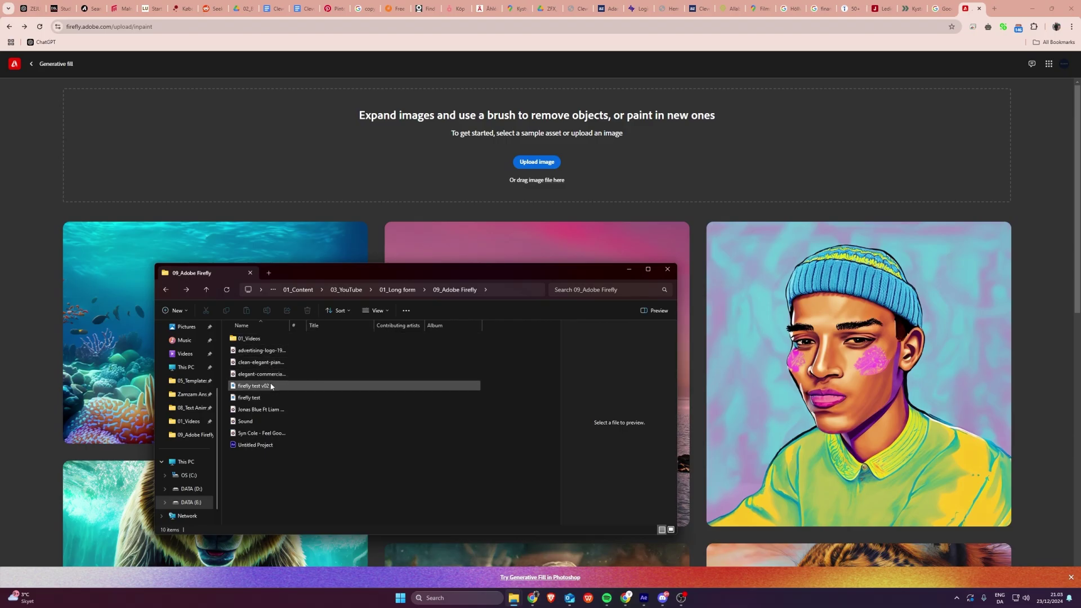
{"action": "left_click_drag", "start_coordinate": [536, 315], "coordinate": [697, 195]}
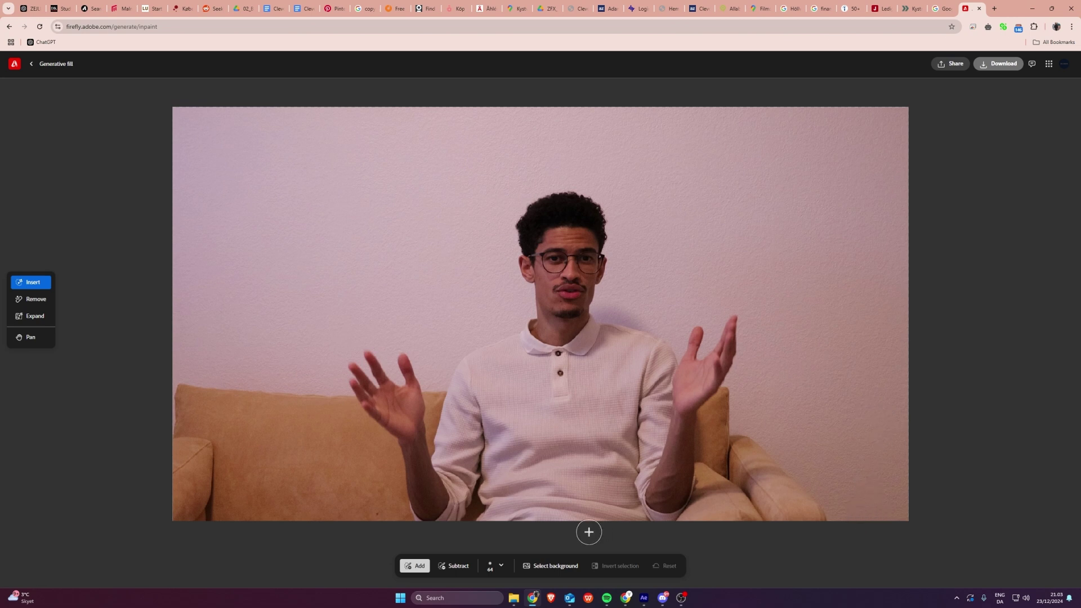
Adjust the brush size and mask out the wall from the lower right up to the top
{"action": "left_click", "coordinate": [501, 566]}
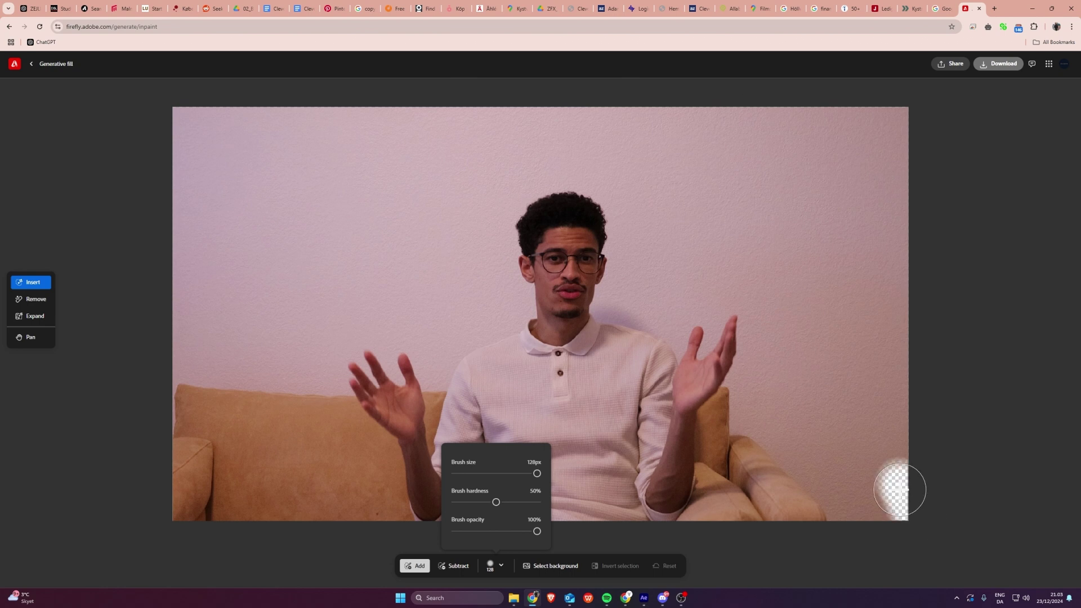
{"action": "left_click", "coordinate": [888, 504]}
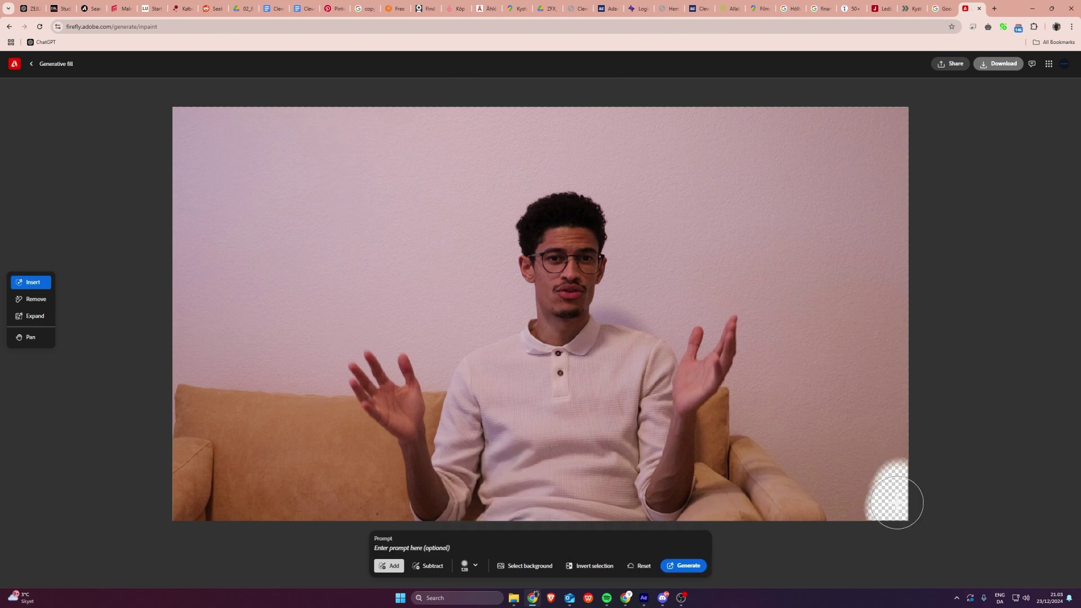
{"action": "mouse_move", "coordinate": [866, 480]}
{"action": "left_mouse_down"}
{"action": "mouse_move", "coordinate": [789, 420]}
{"action": "mouse_move", "coordinate": [842, 415]}
{"action": "left_mouse_up"}
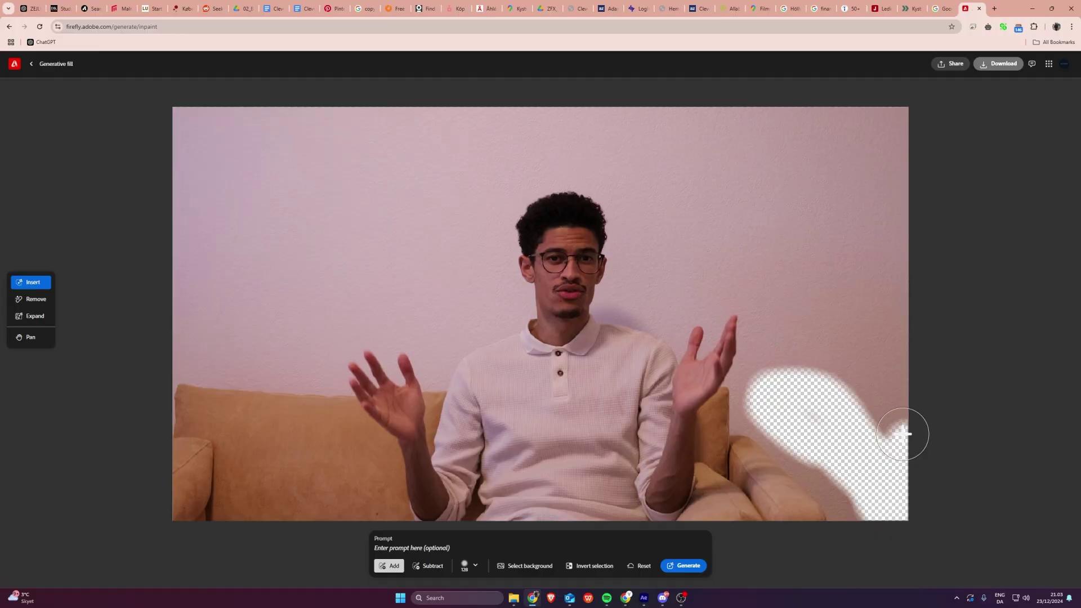
{"action": "mouse_move", "coordinate": [905, 434]}
{"action": "left_mouse_down"}
{"action": "mouse_move", "coordinate": [814, 375]}
{"action": "mouse_move", "coordinate": [916, 405]}
{"action": "mouse_move", "coordinate": [886, 394]}
{"action": "left_mouse_up"}
{"action": "mouse_move", "coordinate": [811, 375]}
{"action": "left_mouse_down"}
{"action": "mouse_move", "coordinate": [914, 307]}
{"action": "mouse_move", "coordinate": [887, 324]}
{"action": "mouse_move", "coordinate": [905, 278]}
{"action": "mouse_move", "coordinate": [893, 102]}
{"action": "mouse_move", "coordinate": [890, 198]}
{"action": "mouse_move", "coordinate": [852, 207]}
{"action": "mouse_move", "coordinate": [870, 207]}
{"action": "mouse_move", "coordinate": [871, 158]}
{"action": "mouse_move", "coordinate": [821, 122]}
{"action": "mouse_move", "coordinate": [708, 119]}
{"action": "mouse_move", "coordinate": [835, 197]}
{"action": "mouse_move", "coordinate": [791, 173]}
{"action": "mouse_move", "coordinate": [792, 294]}
{"action": "mouse_move", "coordinate": [352, 121]}
{"action": "mouse_move", "coordinate": [187, 173]}
{"action": "mouse_move", "coordinate": [214, 253]}
{"action": "mouse_move", "coordinate": [348, 307]}
{"action": "mouse_move", "coordinate": [382, 146]}
{"action": "mouse_move", "coordinate": [258, 284]}
{"action": "mouse_move", "coordinate": [303, 285]}
{"action": "mouse_move", "coordinate": [472, 183]}
{"action": "mouse_move", "coordinate": [752, 244]}
{"action": "mouse_move", "coordinate": [778, 298]}
{"action": "mouse_move", "coordinate": [745, 250]}
{"action": "mouse_move", "coordinate": [813, 196]}
{"action": "left_mouse_up"}
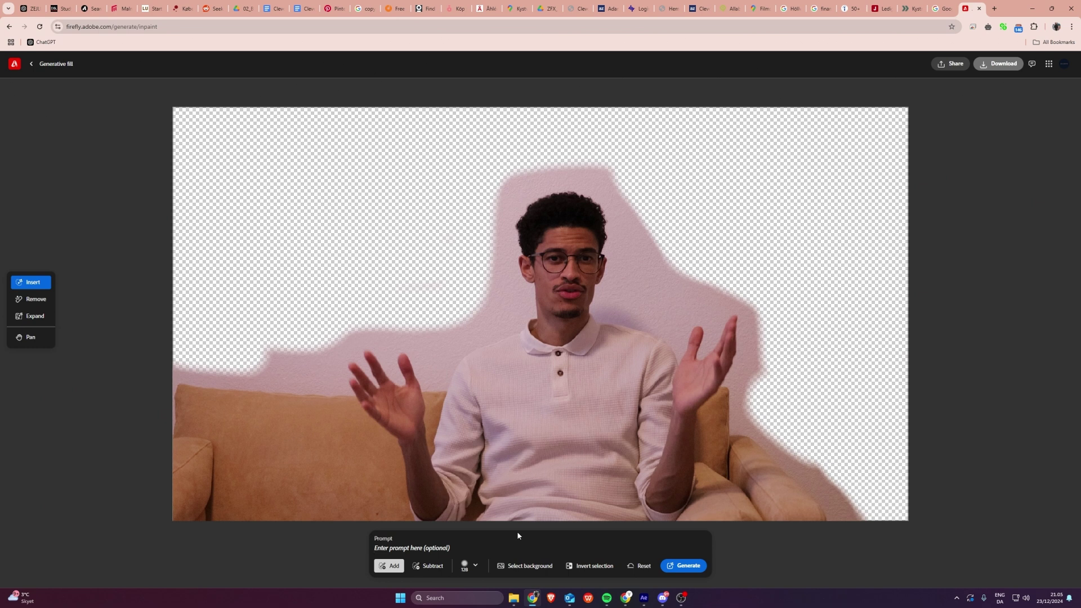
Enter the prompt 'High definition, realistic og minimalistic modern office space with plants and things on the walls'
{"action": "type", "text": "High definition, realistic og minimalistic modern office space with plants and things on the walls"}
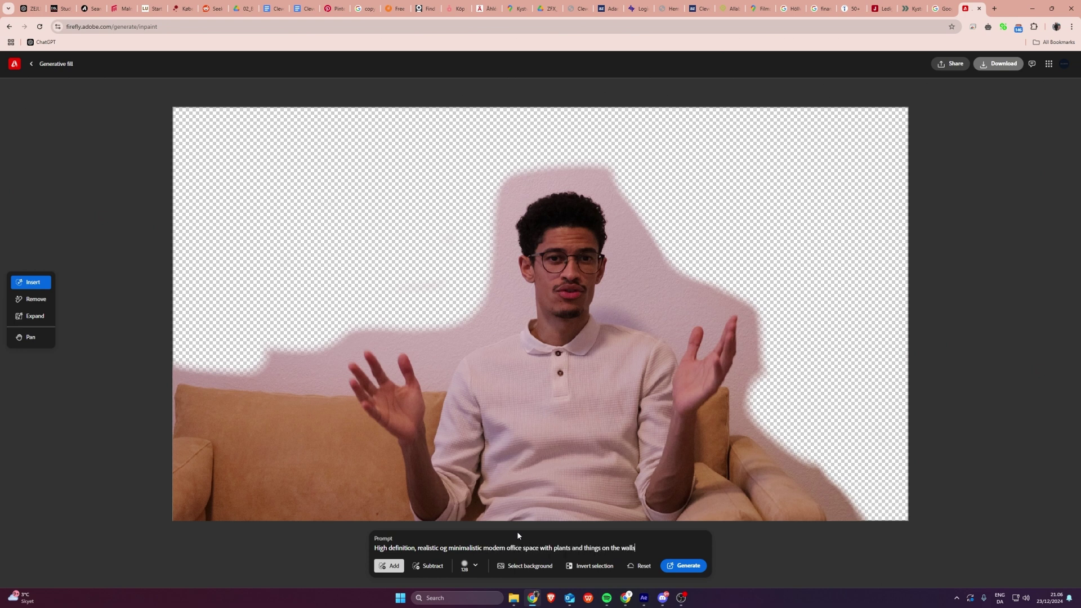
{"action": "type", "text": ", warm lighting"}
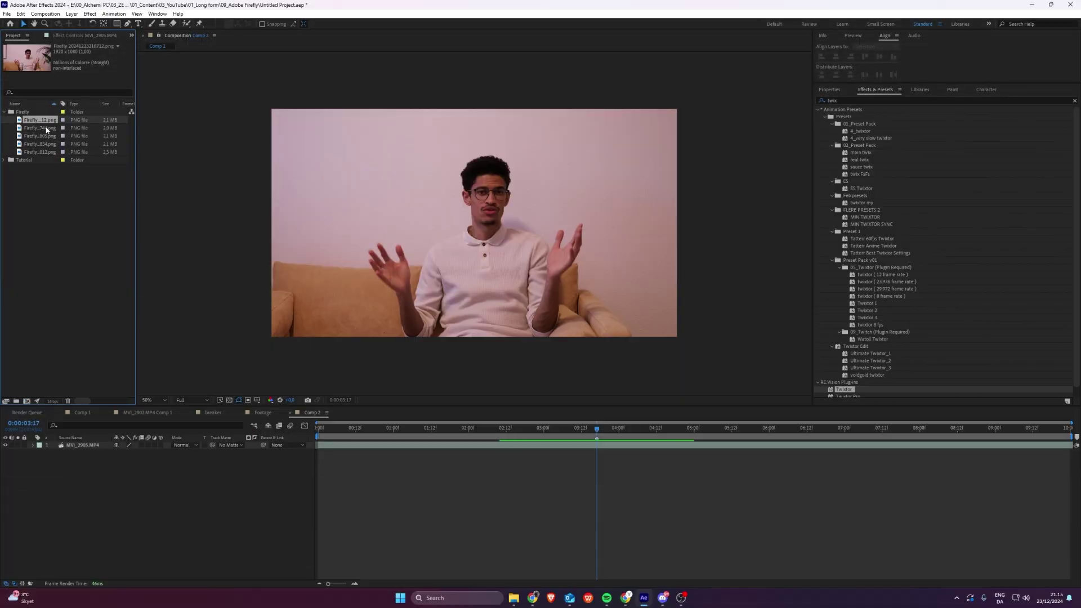
Try the first two Firefly PNGs above MVI_2905, deleting each trial layer
{"action": "left_click_drag", "start_coordinate": [50, 122], "coordinate": [296, 436]}
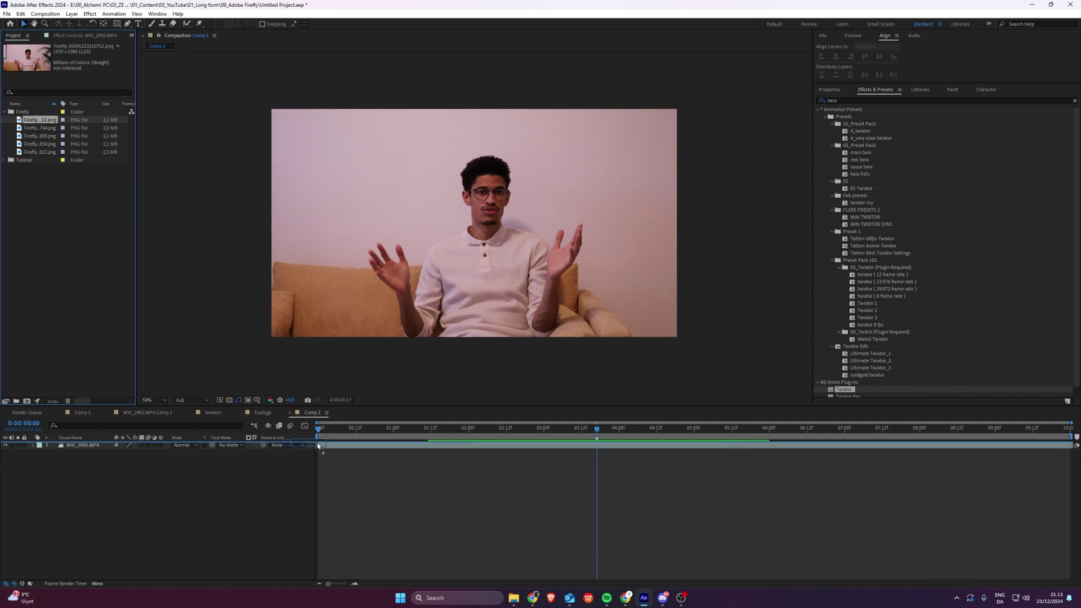
{"action": "left_click_drag", "start_coordinate": [318, 445], "coordinate": [316, 443]}
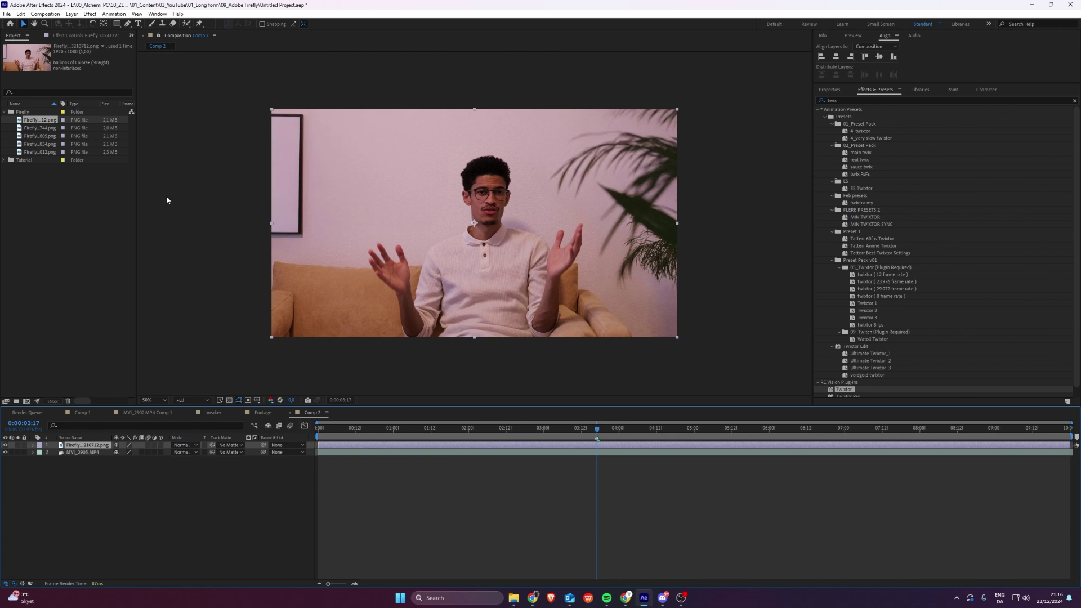
{"action": "key", "text": "Delete"}
{"action": "left_click", "coordinate": [42, 129]}
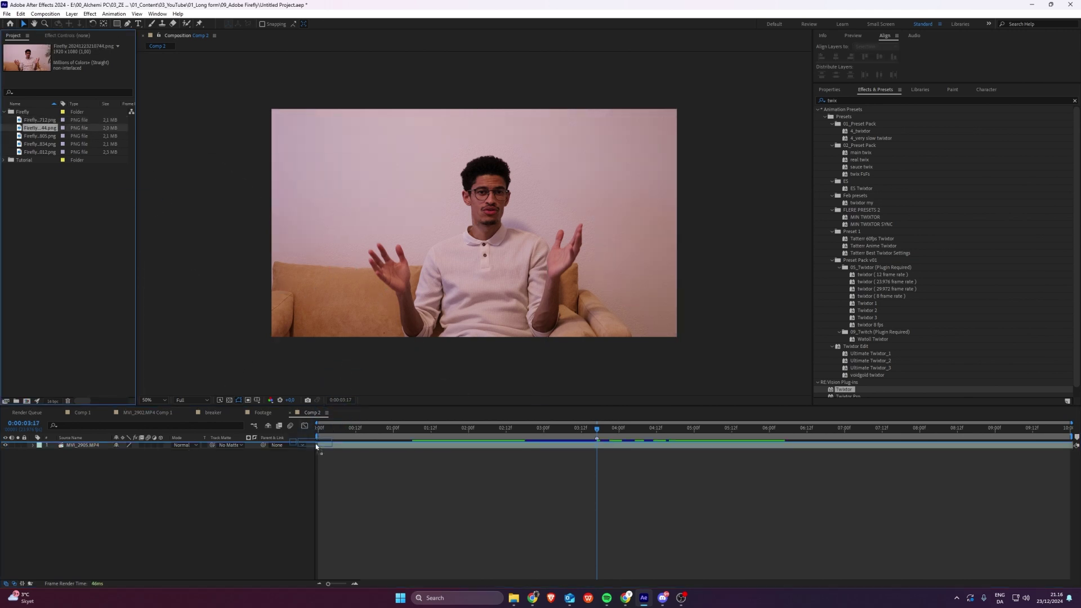
{"action": "left_click_drag", "start_coordinate": [316, 446], "coordinate": [314, 444]}
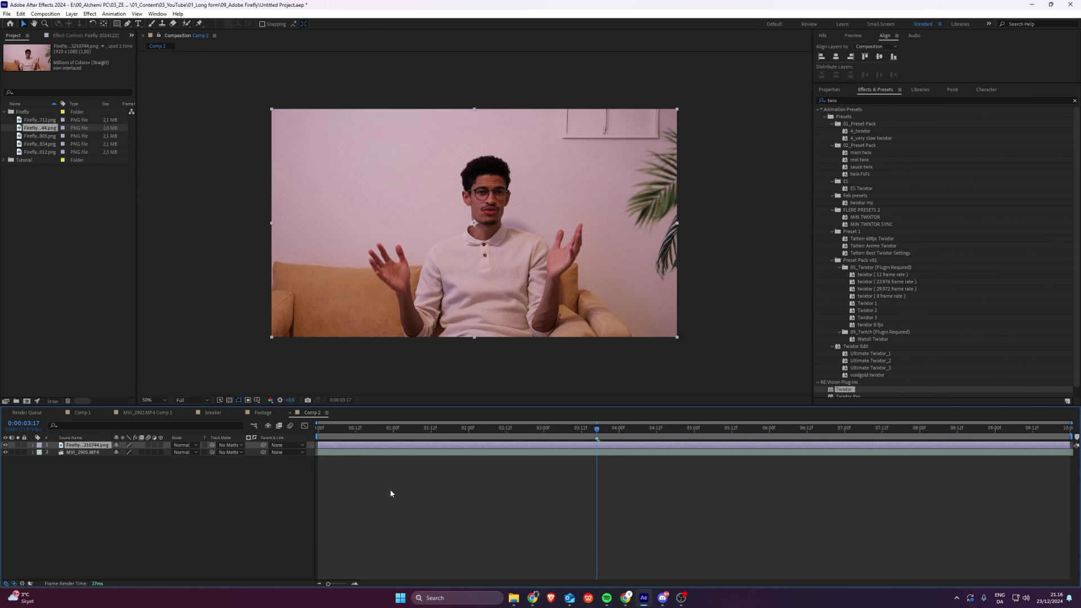
{"action": "key", "text": "Delete"}
Try the third and fourth Firefly PNGs over the clip, swapping them repeatedly
{"action": "left_click", "coordinate": [40, 136]}
{"action": "left_click_drag", "start_coordinate": [40, 136], "coordinate": [317, 444]}
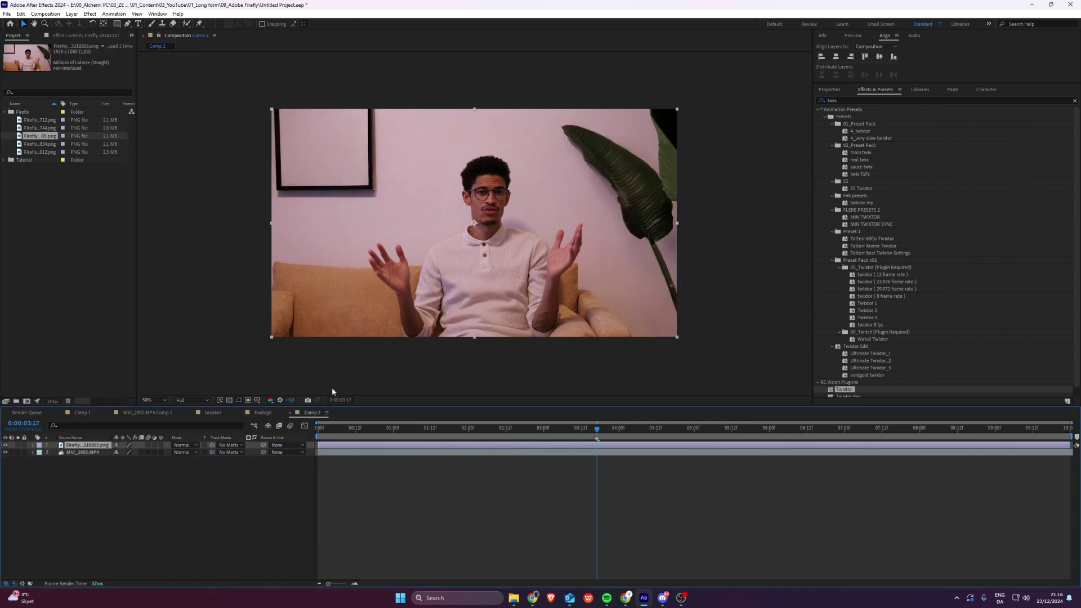
{"action": "key", "text": "Delete"}
{"action": "left_click_drag", "start_coordinate": [40, 144], "coordinate": [316, 445]}
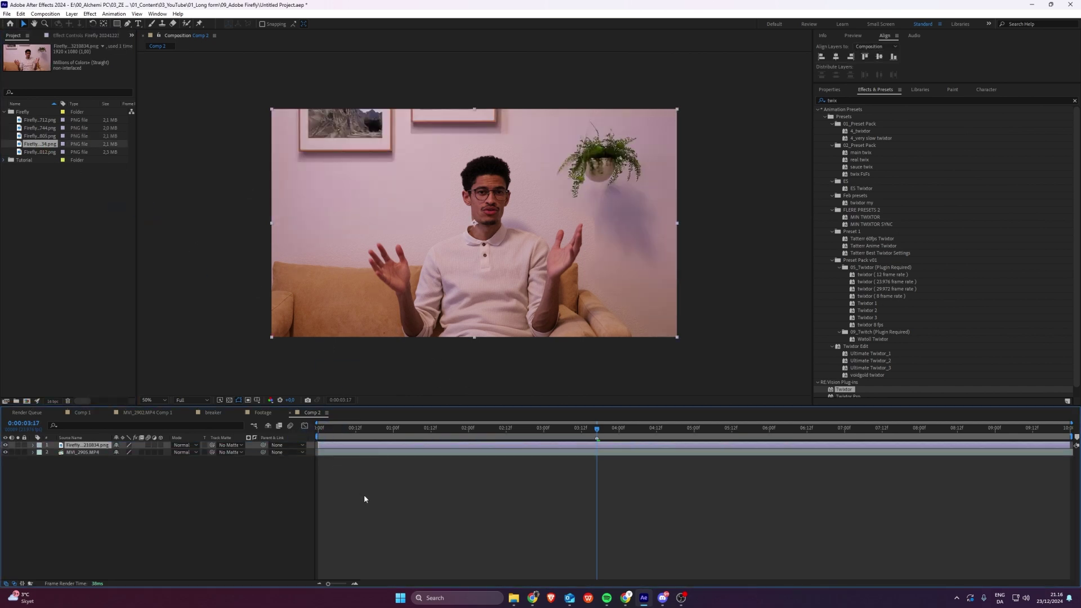
{"action": "key", "text": "Delete"}
{"action": "left_click_drag", "start_coordinate": [39, 136], "coordinate": [315, 444]}
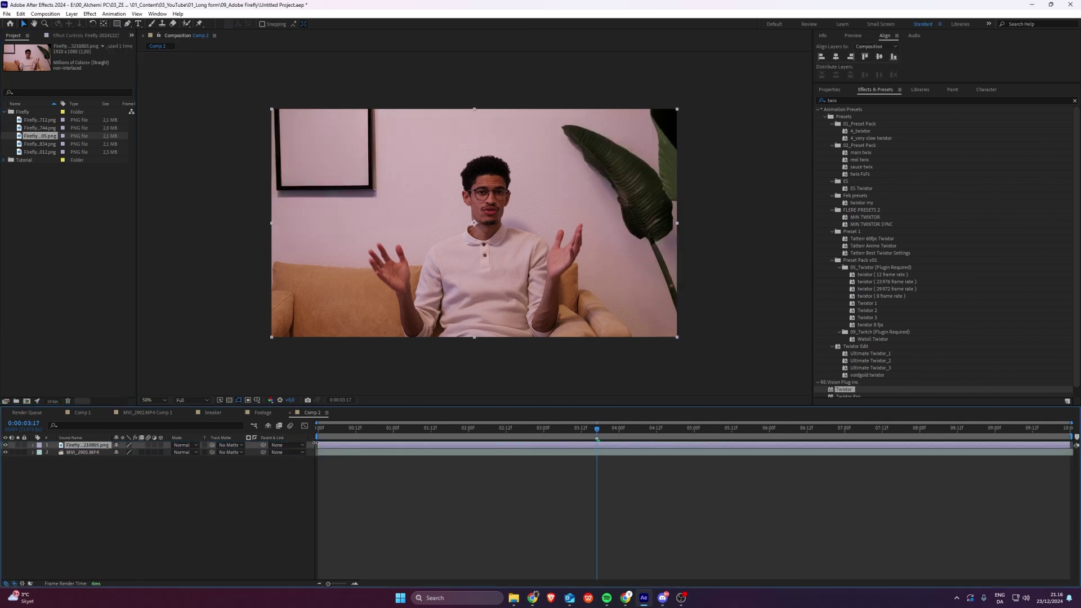
{"action": "key", "text": "Delete"}
{"action": "left_click_drag", "start_coordinate": [40, 143], "coordinate": [317, 445]}
Replace the trial layer with the first and last Firefly images as layers above the clip
{"action": "key", "text": "Delete"}
{"action": "left_click", "coordinate": [44, 152]}
{"action": "left_click", "coordinate": [40, 120], "text": "ctrl"}
{"action": "left_click_drag", "start_coordinate": [39, 120], "coordinate": [271, 214]}
Draw a closed Pen mask around the palm plant at the right of the frame
{"action": "left_click", "coordinate": [580, 104]}
{"action": "left_click", "coordinate": [558, 128]}
{"action": "left_click", "coordinate": [539, 167]}
{"action": "left_click", "coordinate": [541, 201]}
{"action": "left_click", "coordinate": [562, 212]}
{"action": "left_click", "coordinate": [581, 215]}
{"action": "left_click", "coordinate": [587, 228]}
{"action": "left_click", "coordinate": [756, 119]}
{"action": "left_click", "coordinate": [675, 80]}
{"action": "left_click", "coordinate": [579, 104]}
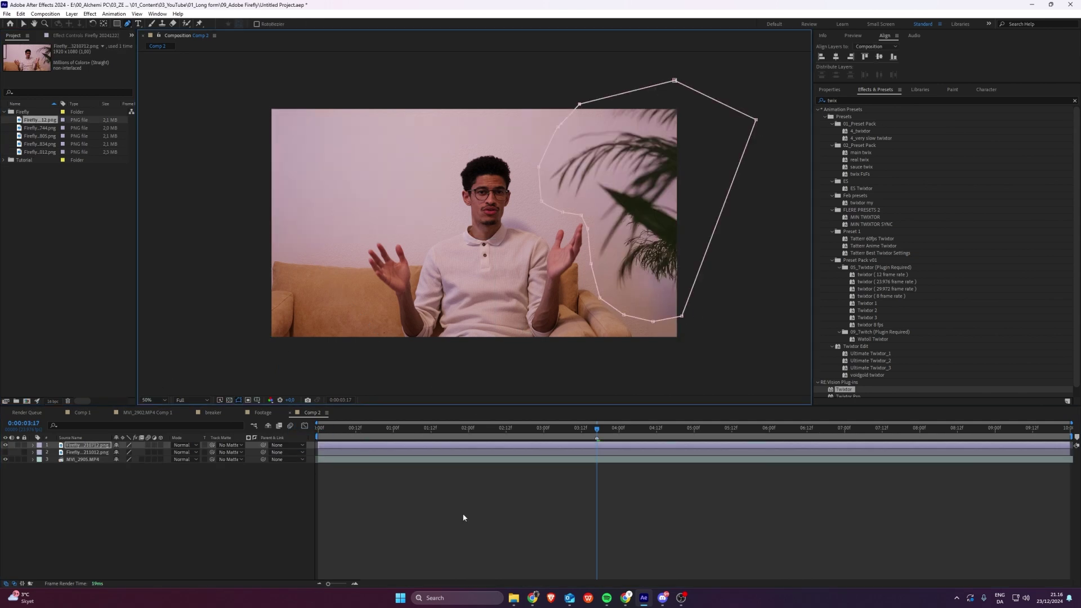
Remove the extra Firefly layer and check the plant mask's feather from the start
{"action": "key", "text": "Delete"}
{"action": "key", "text": "f"}
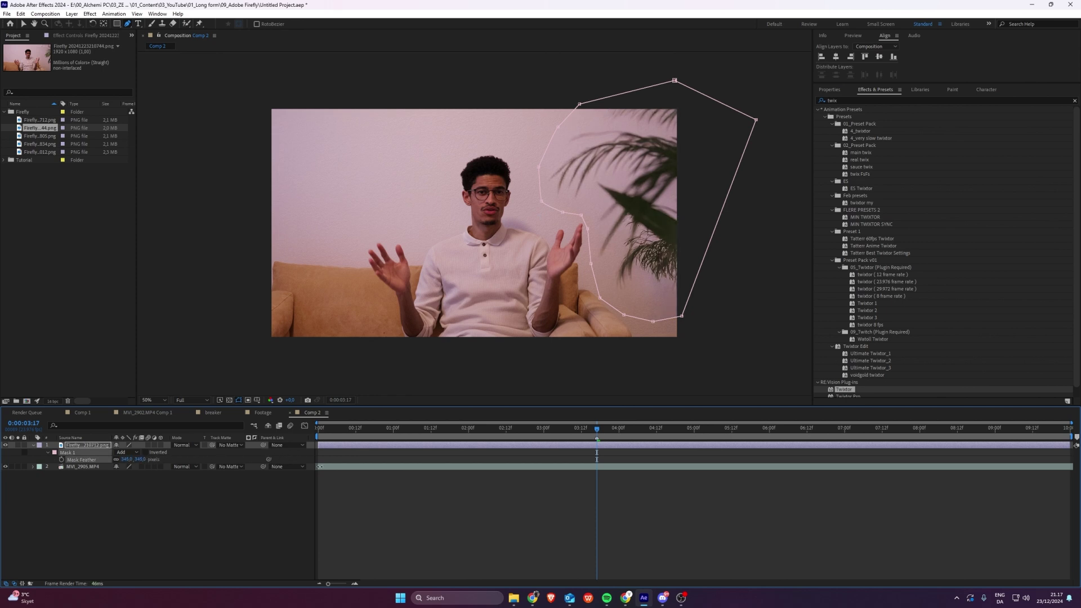
{"action": "left_click", "coordinate": [550, 522]}
{"action": "left_click", "coordinate": [319, 429]}
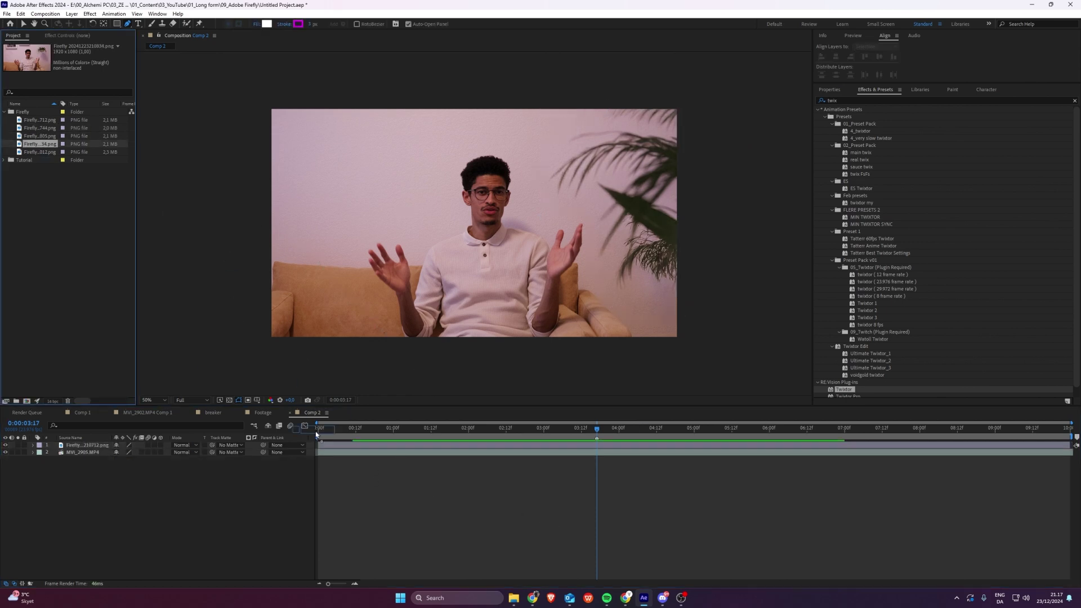
Add the fourth Firefly image on top and mask the framed pictures area with feathering
{"action": "left_click_drag", "start_coordinate": [318, 447], "coordinate": [316, 445]}
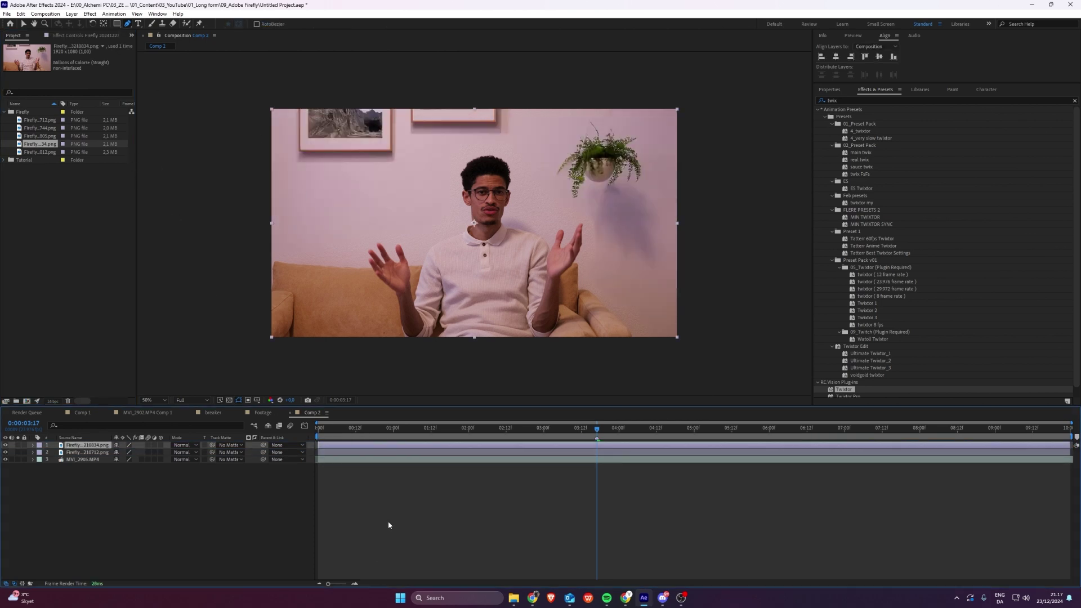
{"action": "left_click_drag", "start_coordinate": [514, 116], "coordinate": [514, 132]}
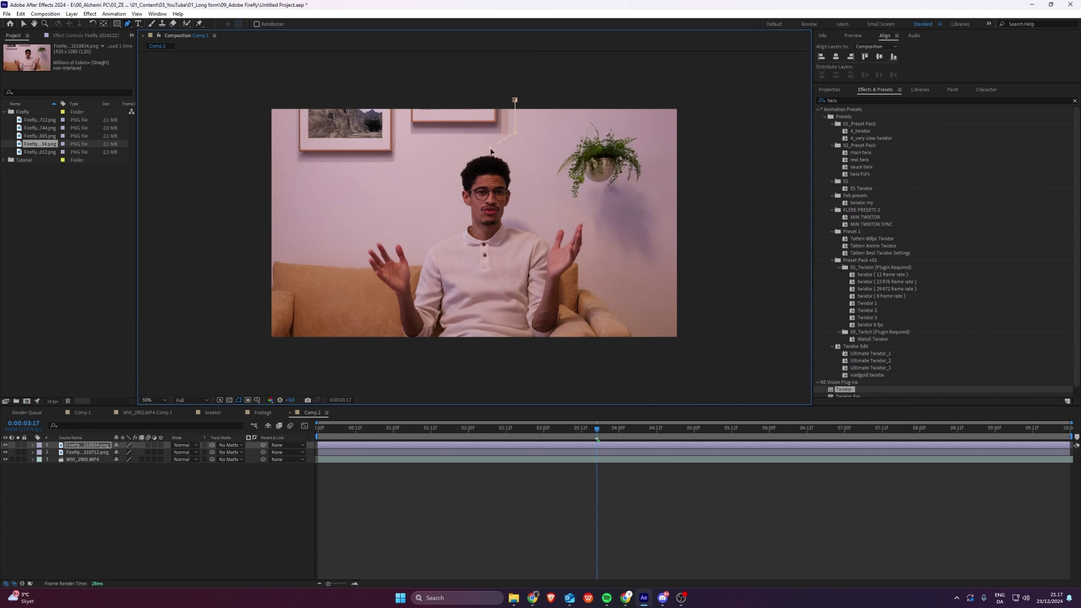
{"action": "left_click", "coordinate": [509, 135]}
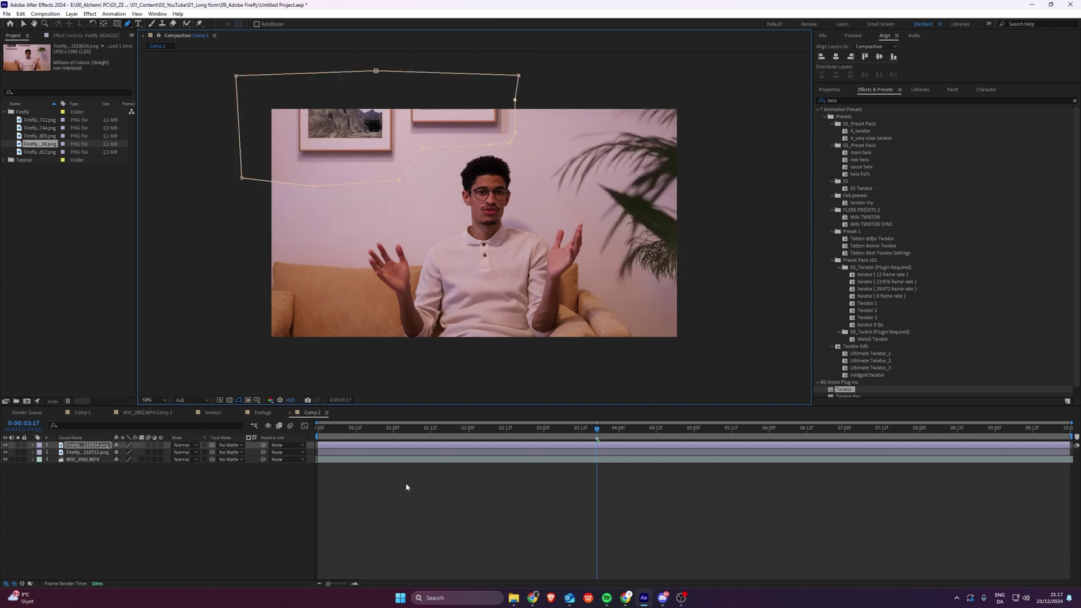
{"action": "left_click", "coordinate": [400, 508]}
{"action": "left_click", "coordinate": [140, 445]}
{"action": "key", "text": "f"}
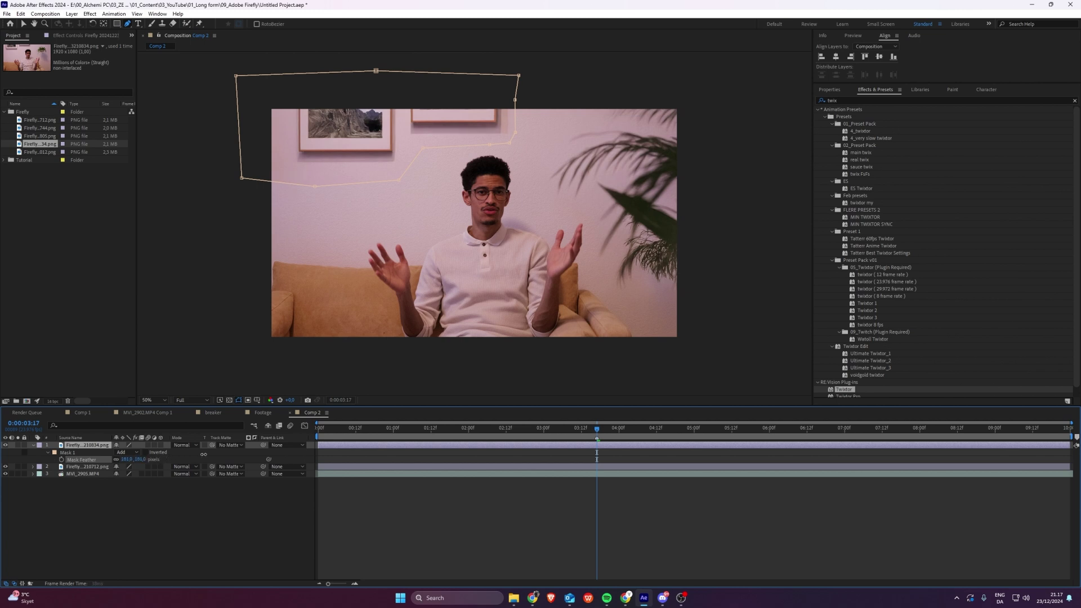
{"action": "left_click", "coordinate": [355, 497]}
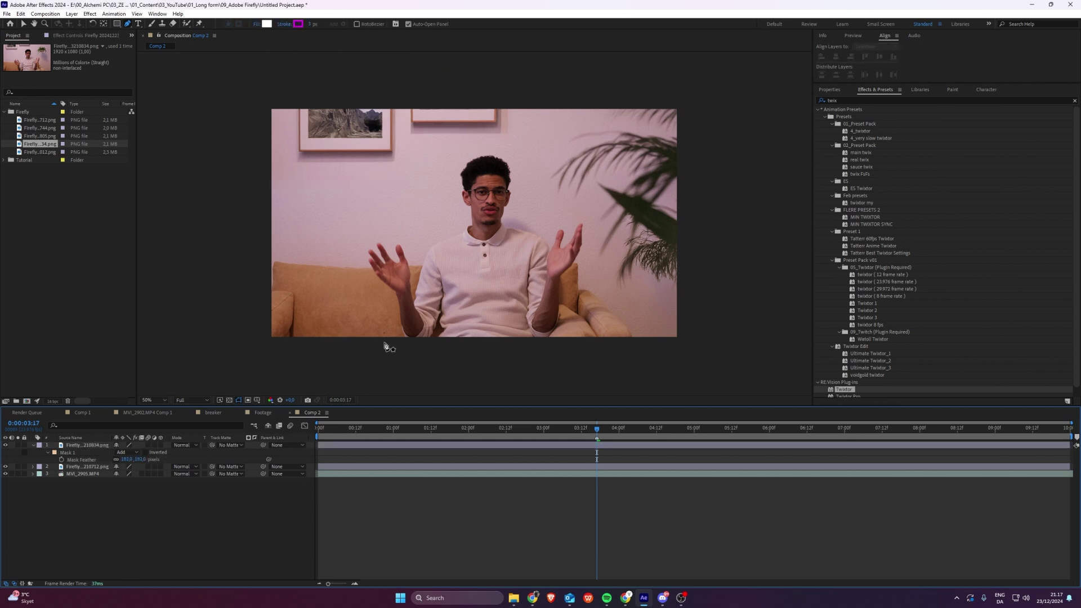
Check the second background layer's mask feather and preview the composite around four seconds
{"action": "left_click", "coordinate": [33, 445]}
{"action": "left_click", "coordinate": [41, 152]}
{"action": "left_click", "coordinate": [85, 452]}
{"action": "key", "text": "f"}
{"action": "key", "text": "space"}
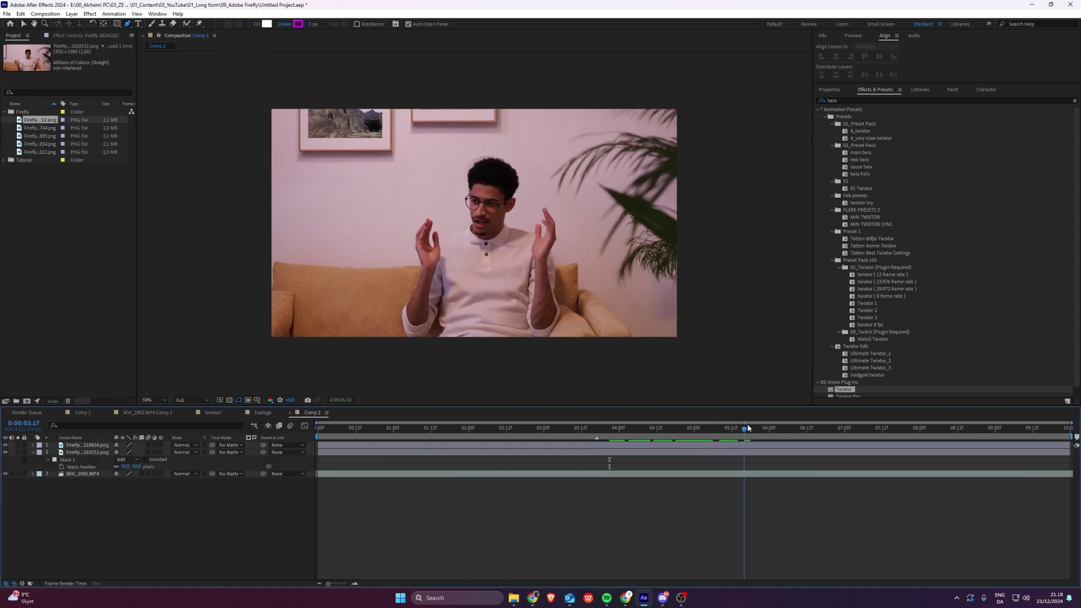
{"action": "left_click_drag", "start_coordinate": [903, 431], "coordinate": [619, 429]}
{"action": "left_click", "coordinate": [32, 452]}
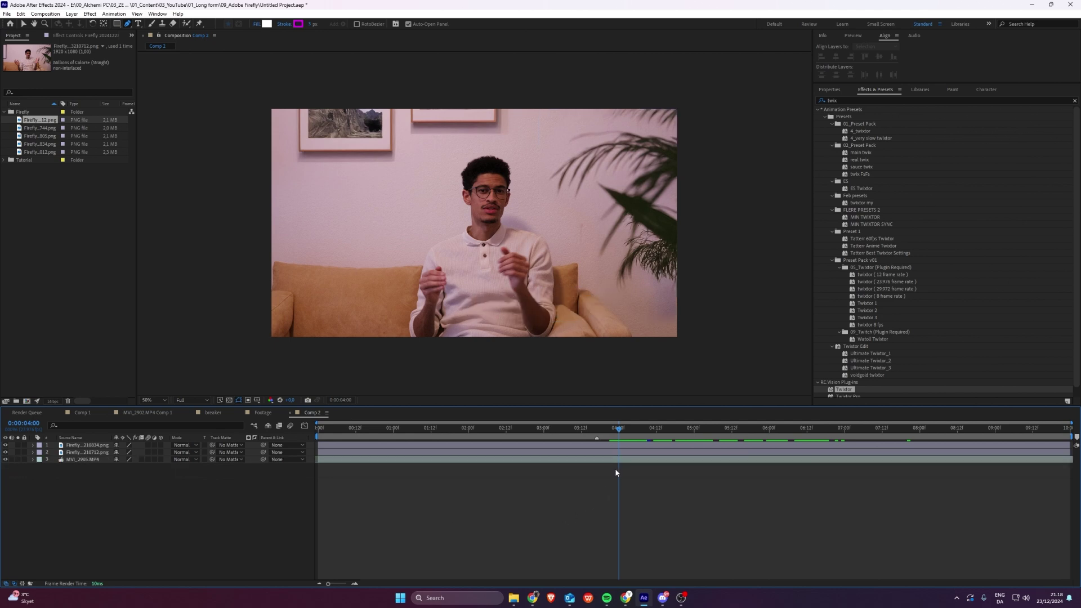